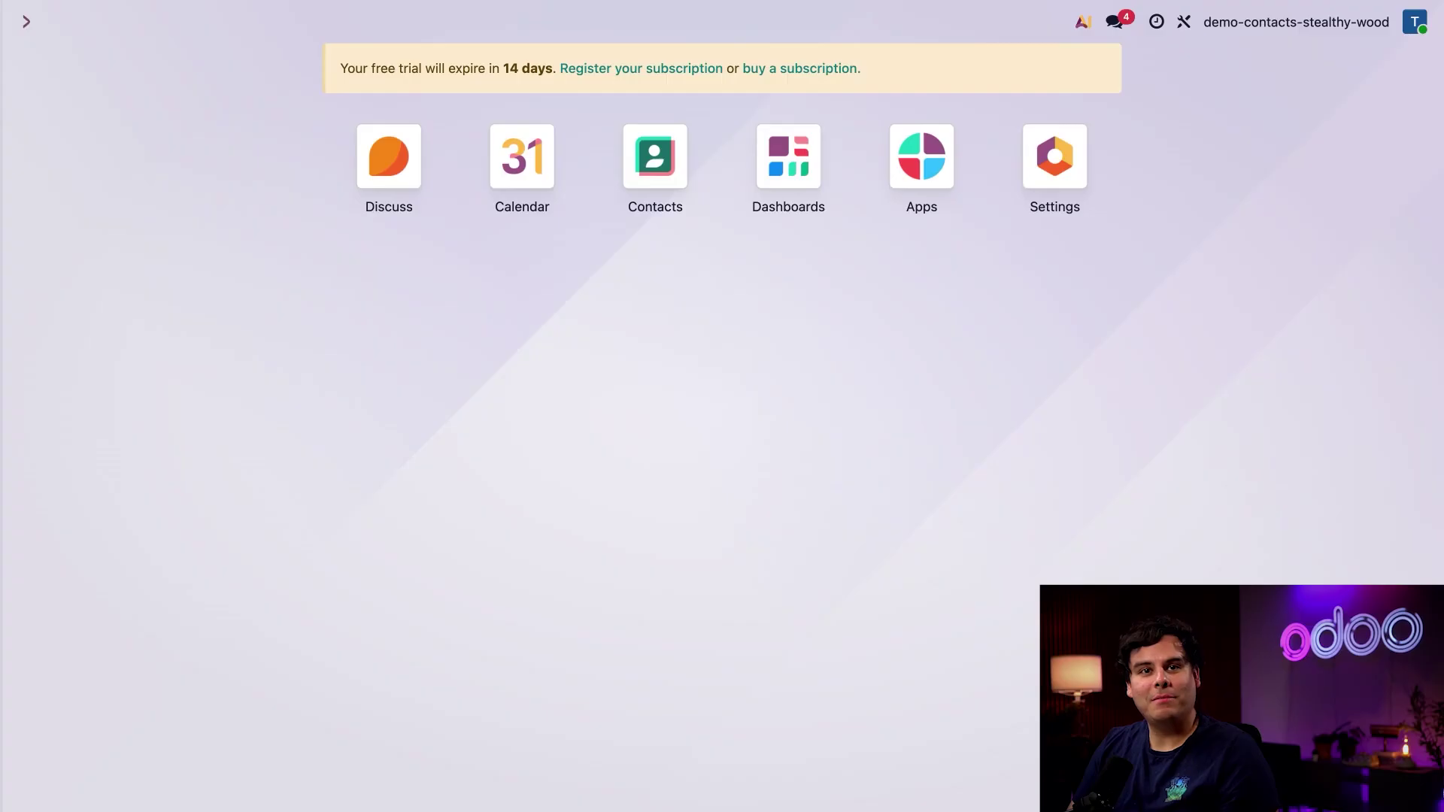
# - Search the installable apps for "contacts"
pyautogui.click(924, 150)
pyautogui.click(639, 67)
pyautogui.write('contacts')
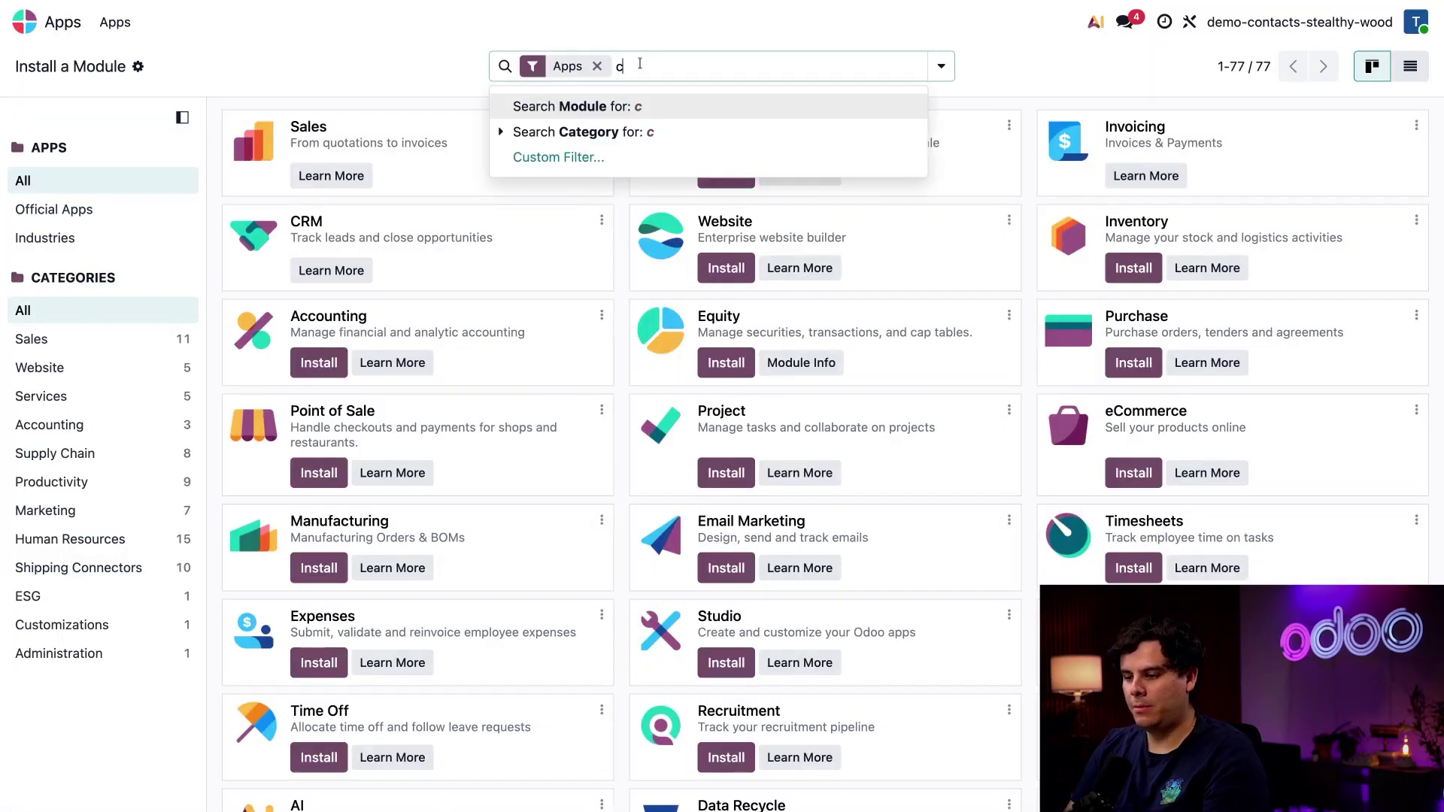
pyautogui.press('Return')
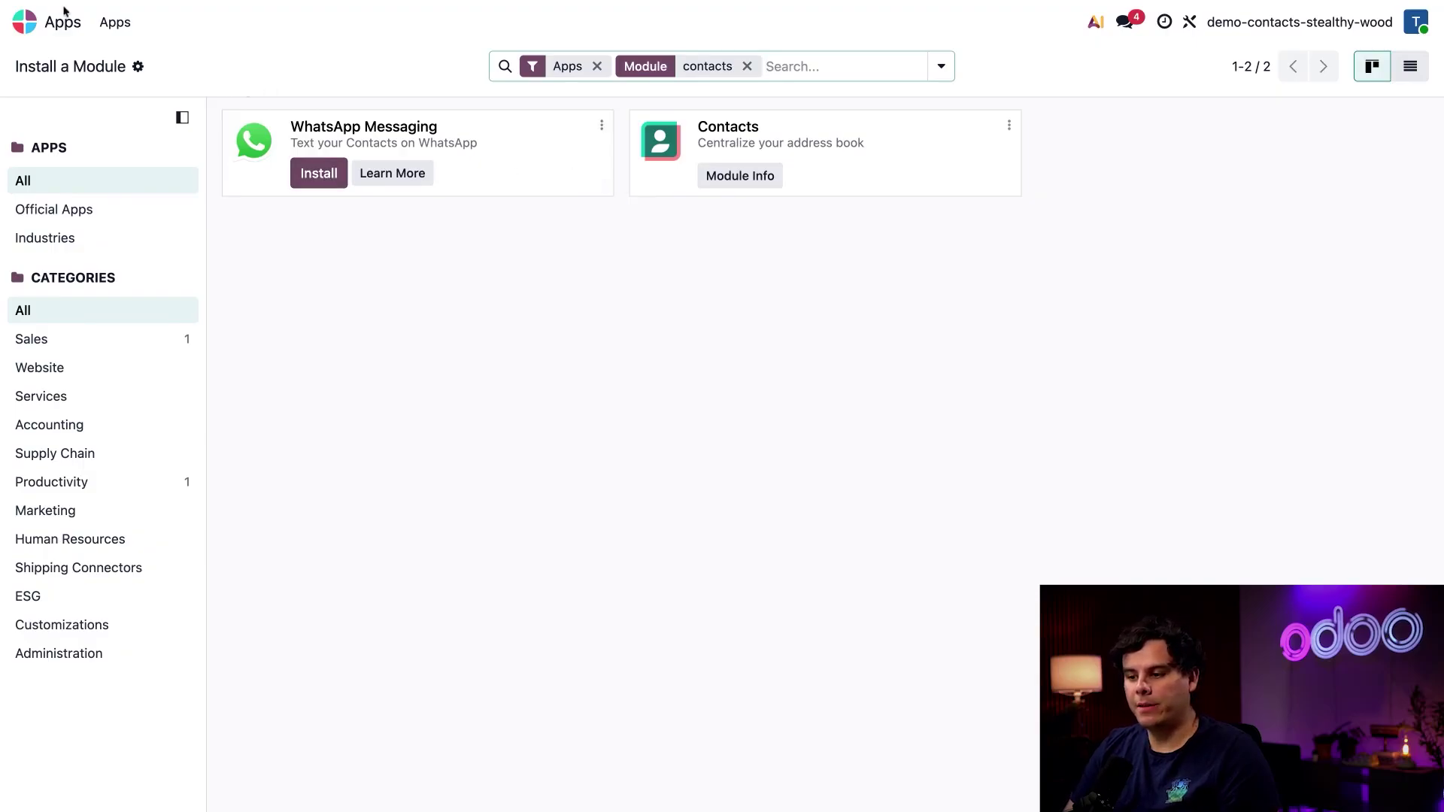
# - Open the Contacts app from the home dashboard and show the contacts as Kanban cards
pyautogui.click(25, 22)
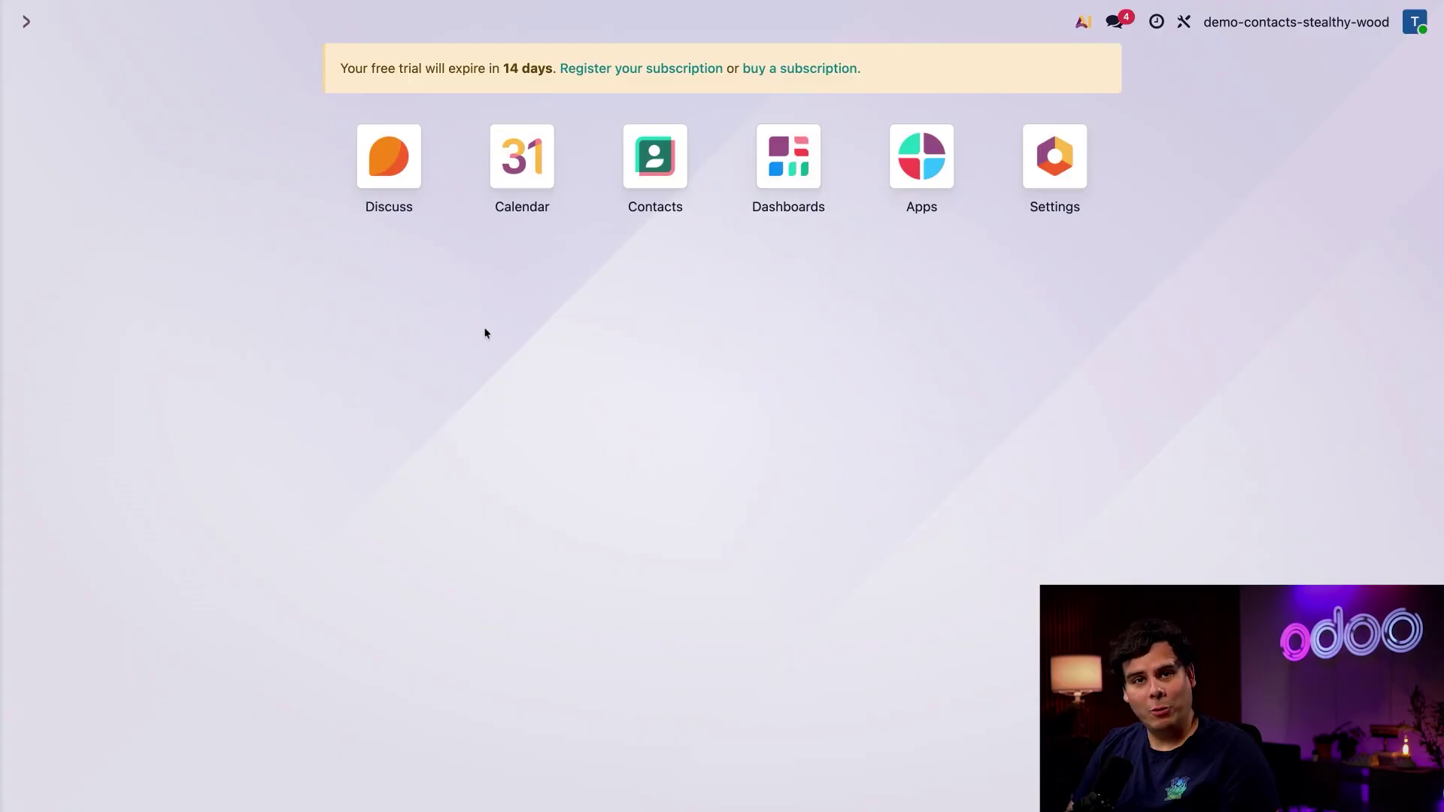
pyautogui.click(656, 154)
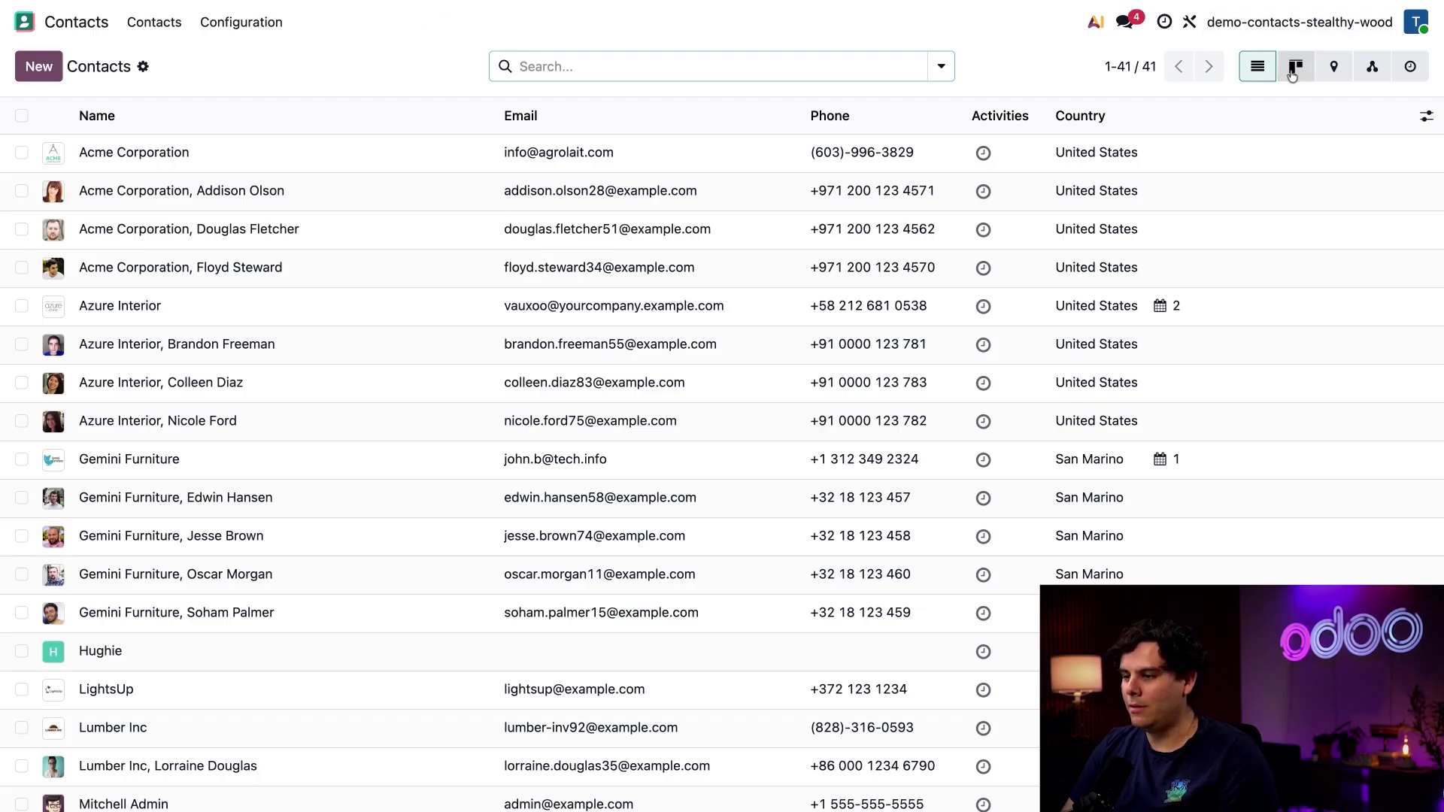
pyautogui.click(1082, 66)
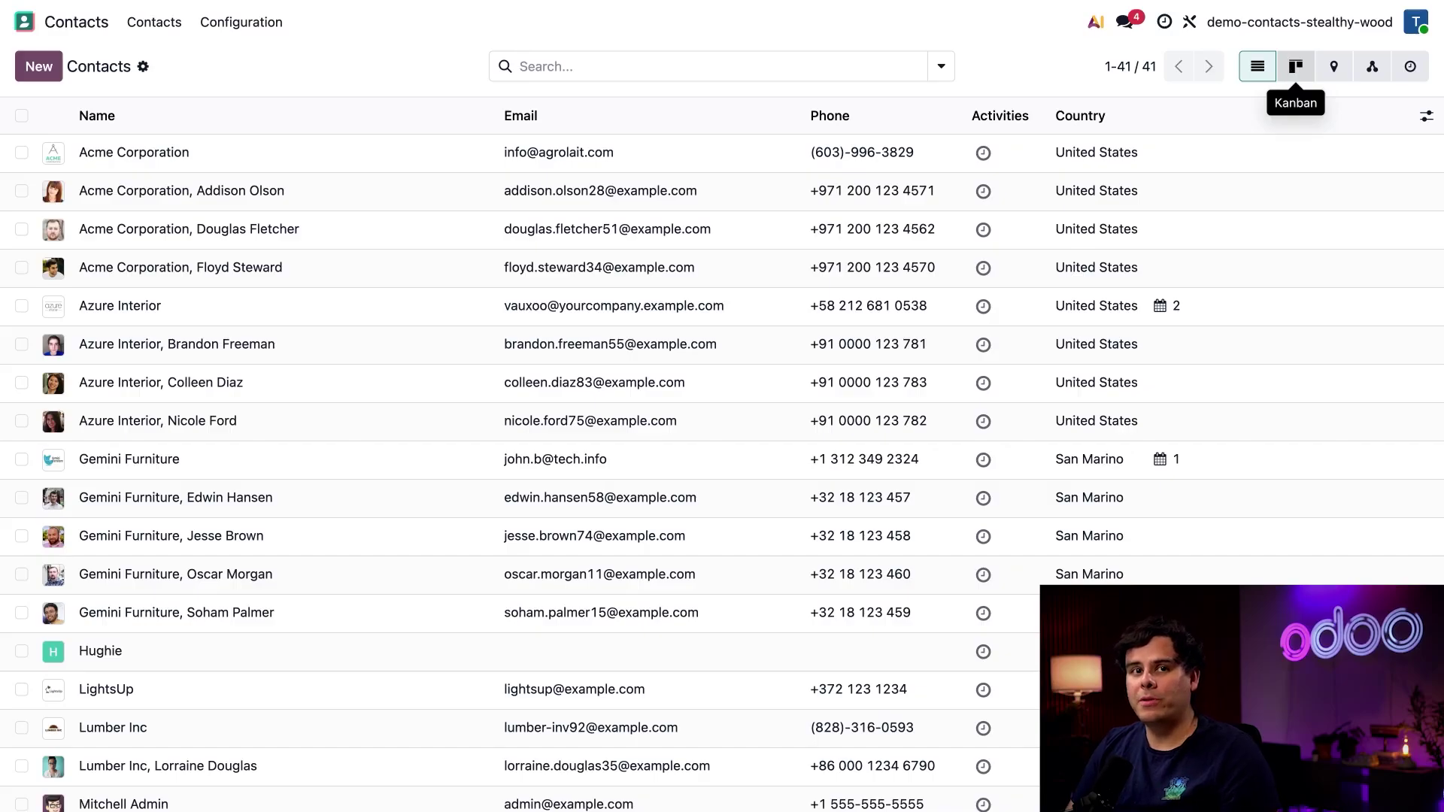
pyautogui.click(1295, 66)
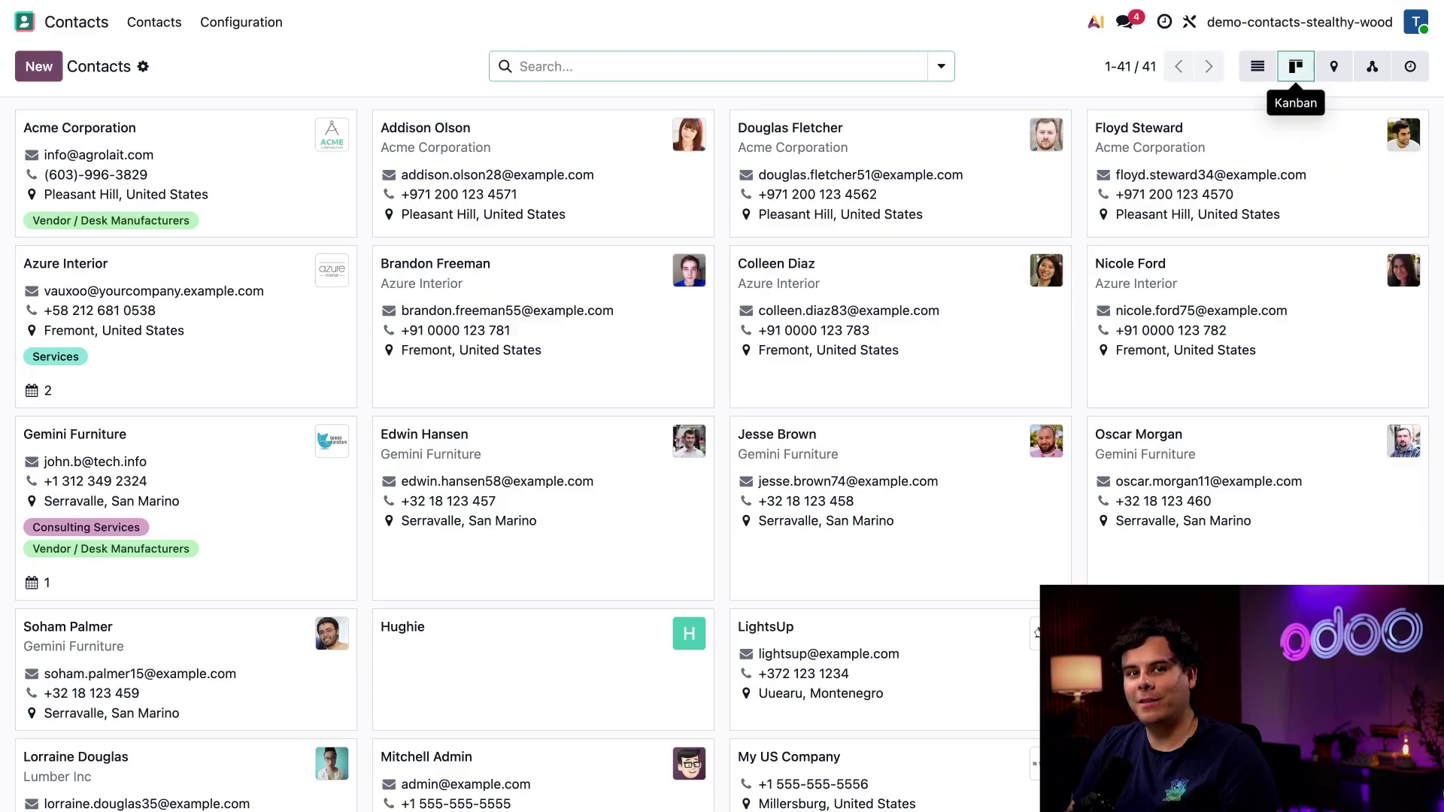
# - View the contacts on the map and in the hierarchy view, expanding the contacts under Acme Corporation
pyautogui.click(1336, 69)
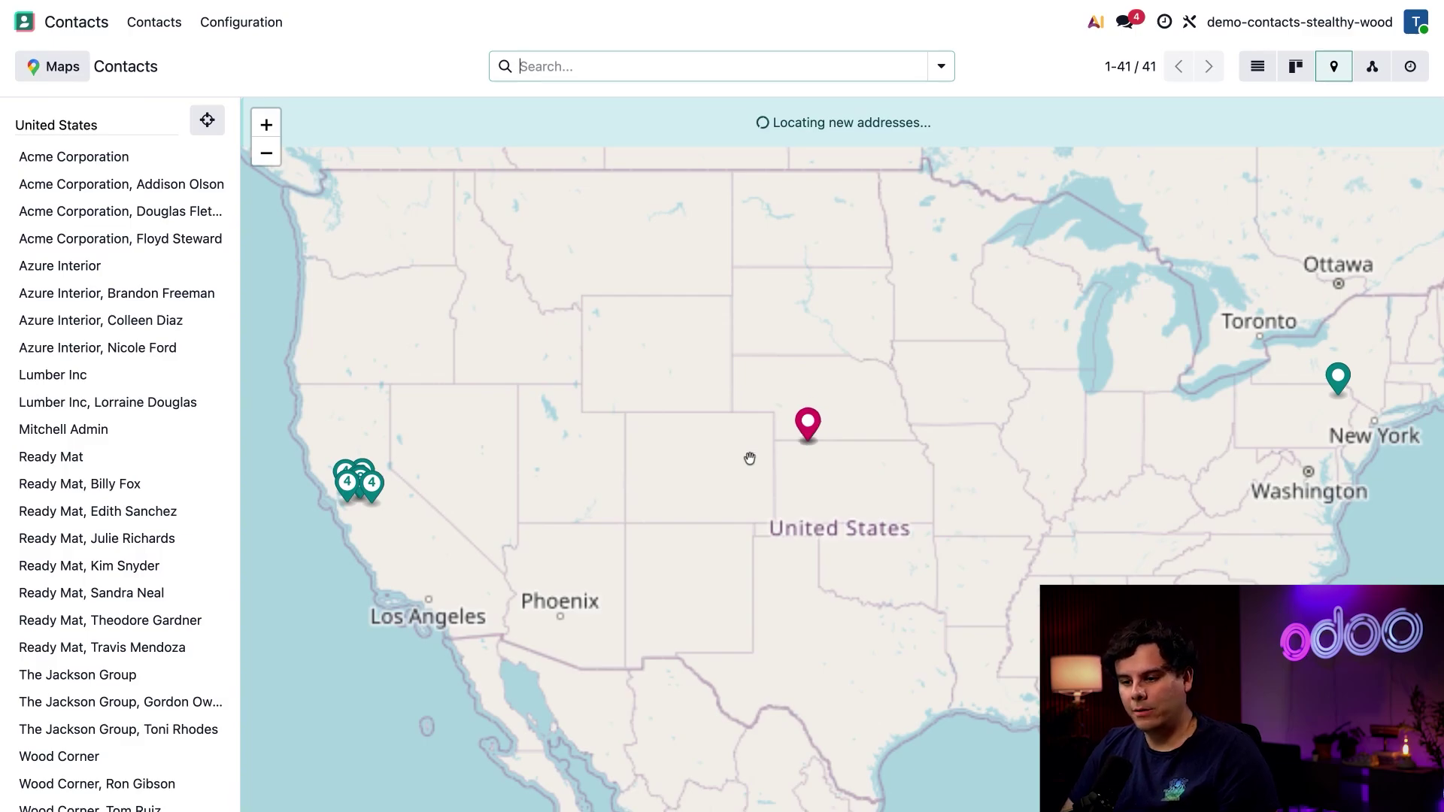
pyautogui.scroll(-7, 70, 487)
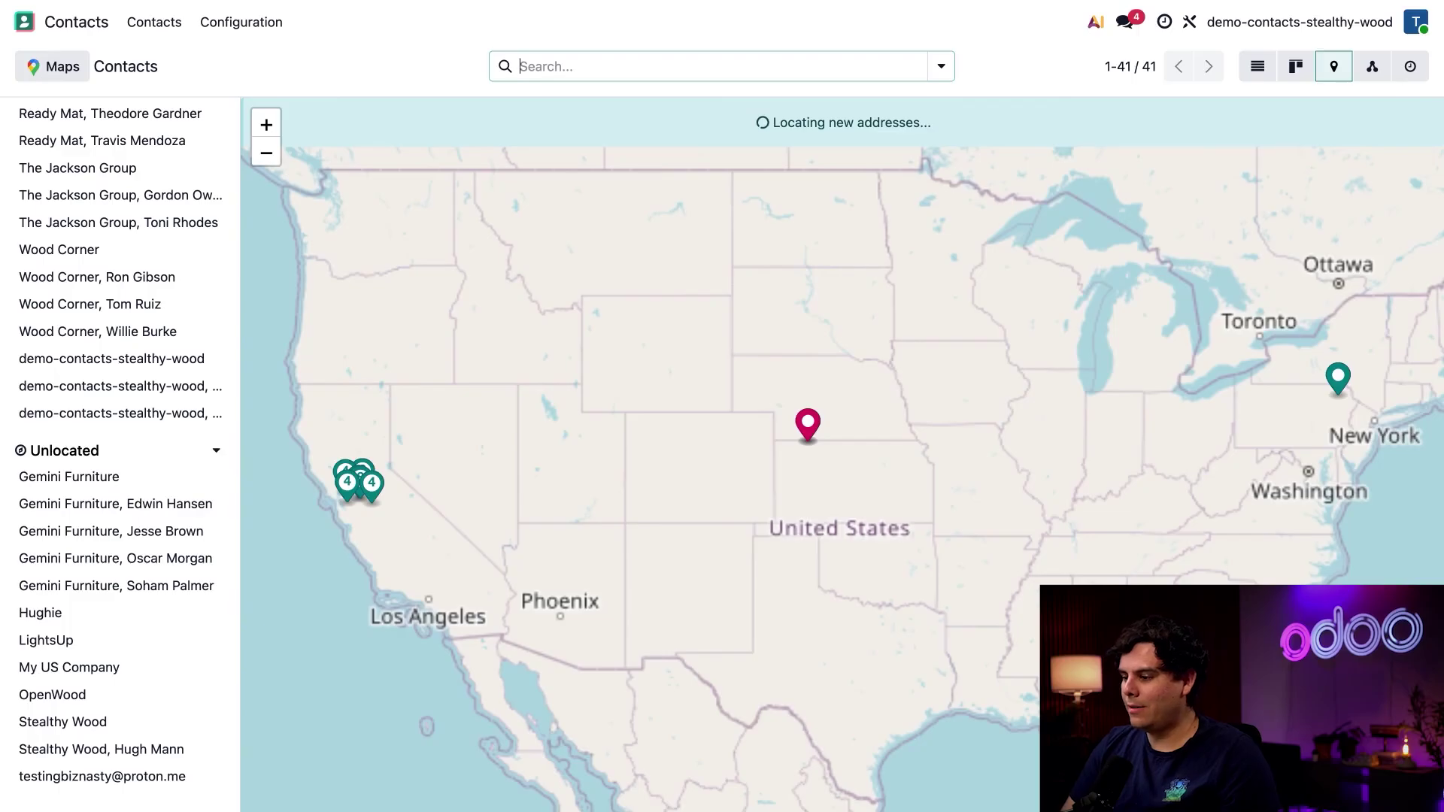
pyautogui.click(1371, 70)
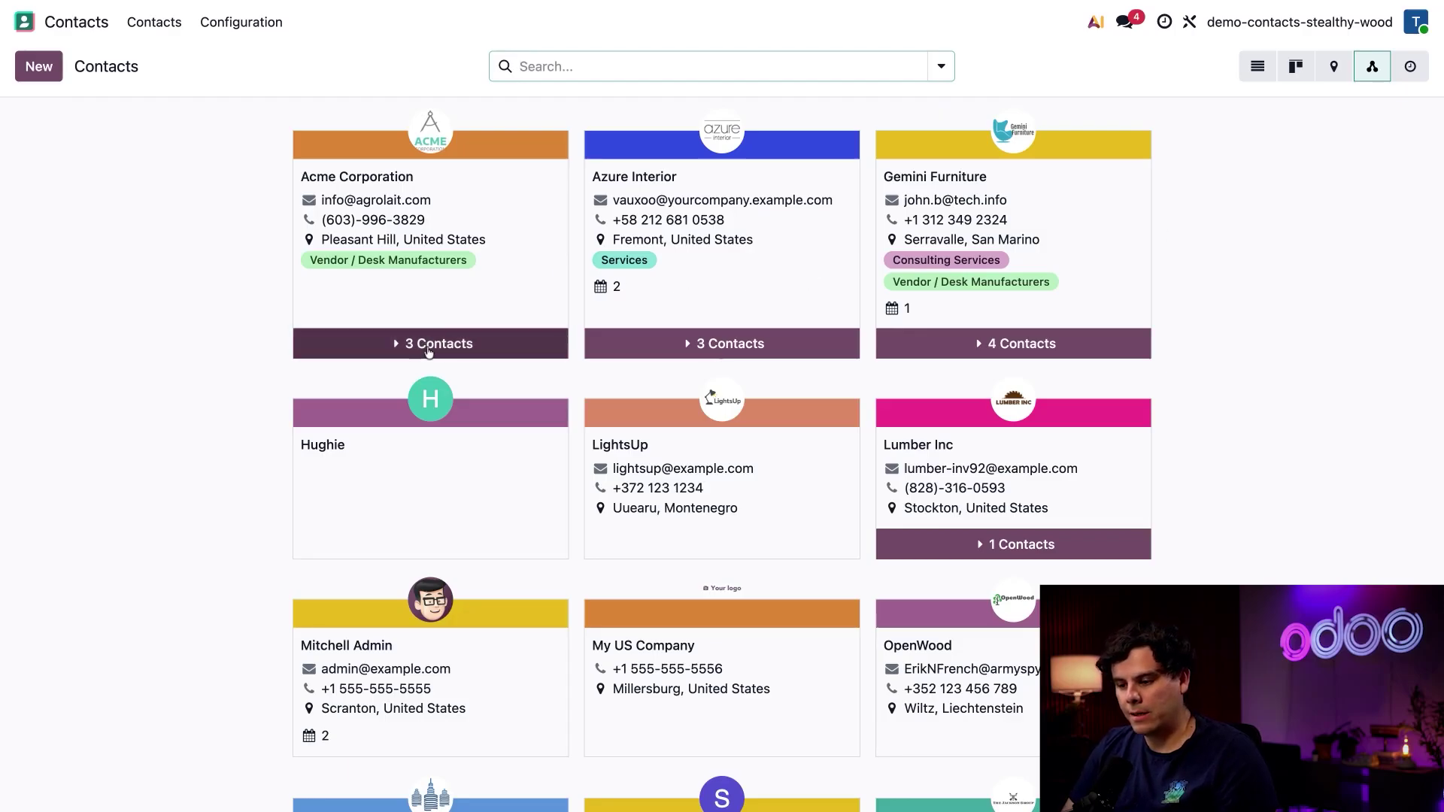
pyautogui.click(413, 346)
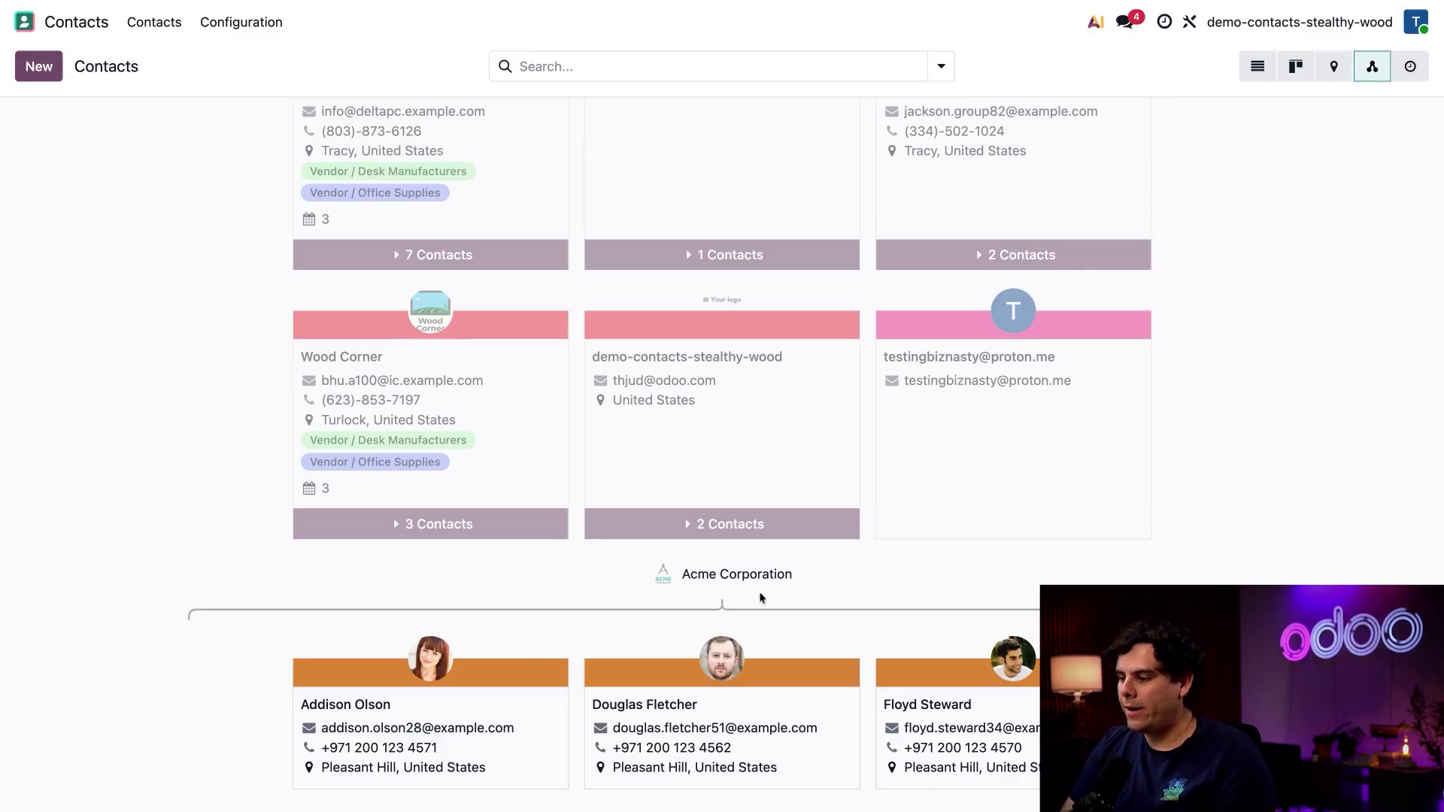
# - View the contacts' scheduled activities and return to the list view
pyautogui.click(1411, 69)
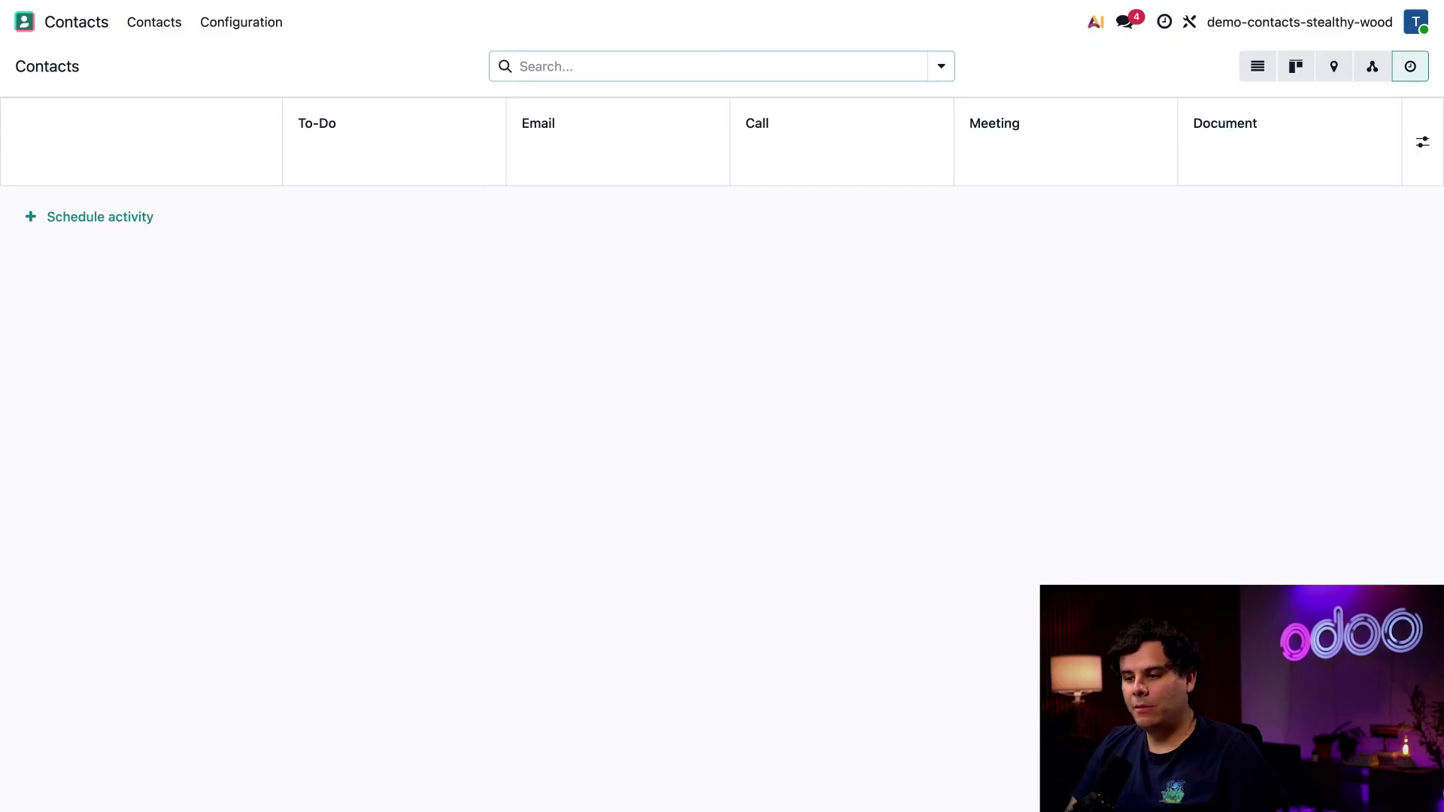
pyautogui.click(1258, 66)
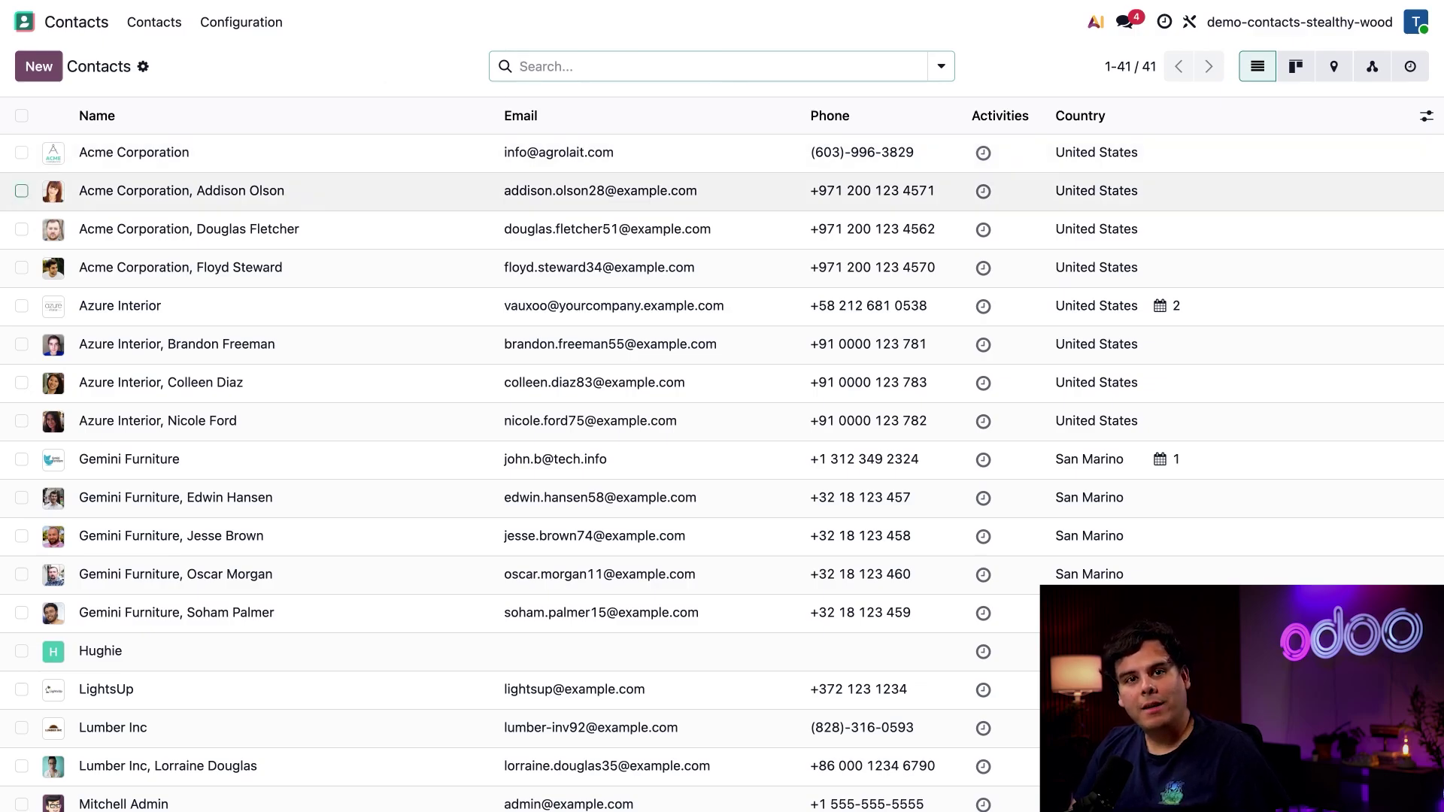
pyautogui.click(21, 192)
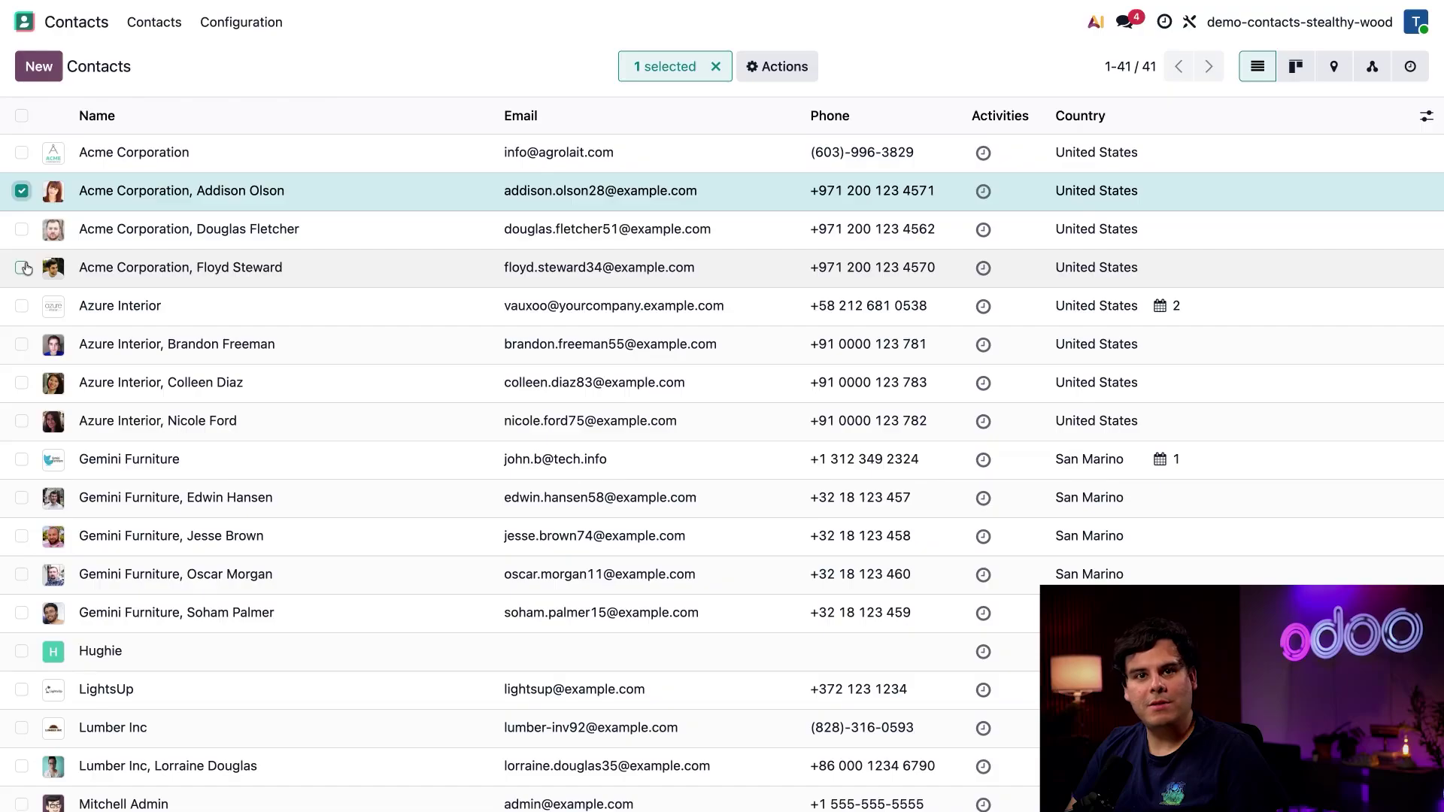
pyautogui.click(22, 309)
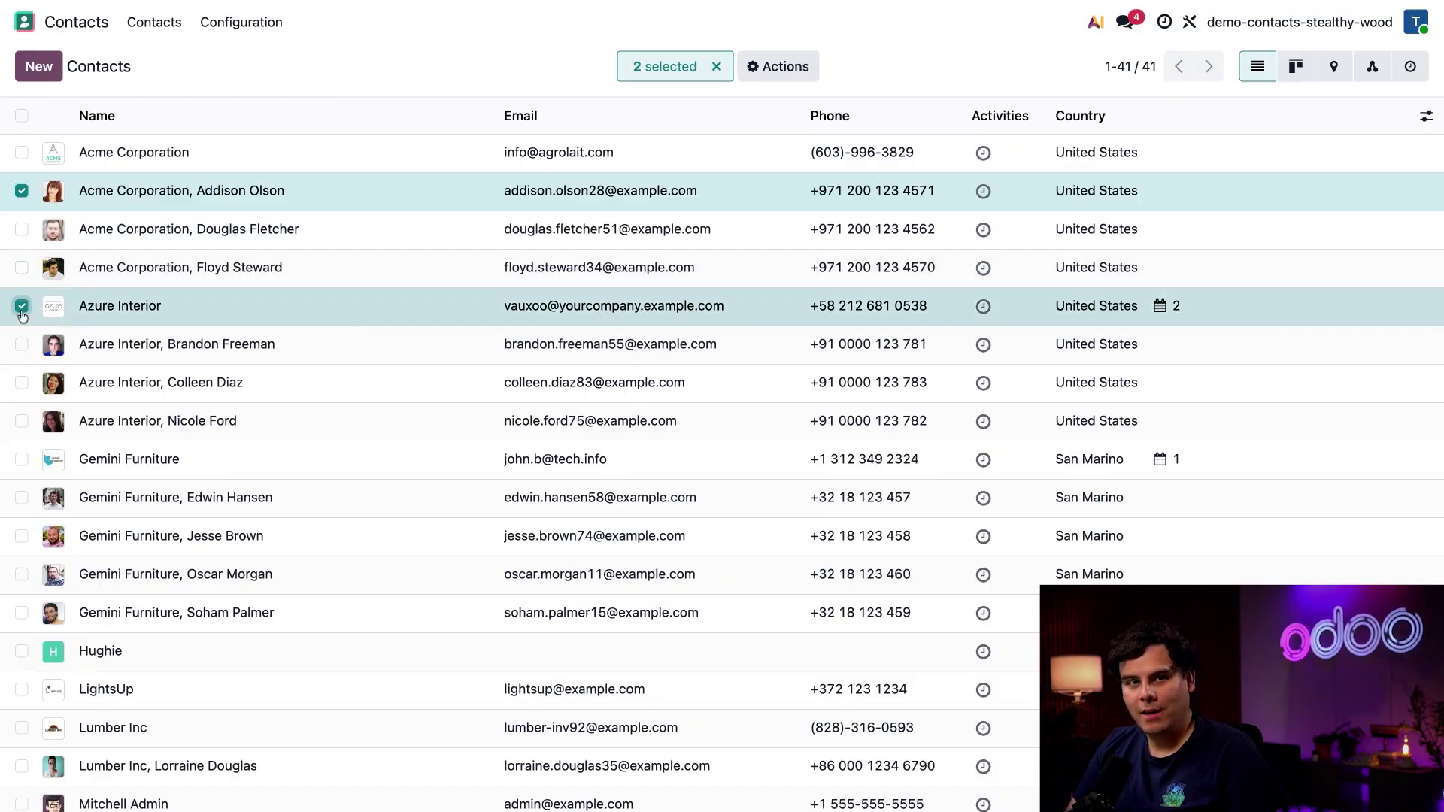
pyautogui.click(22, 307)
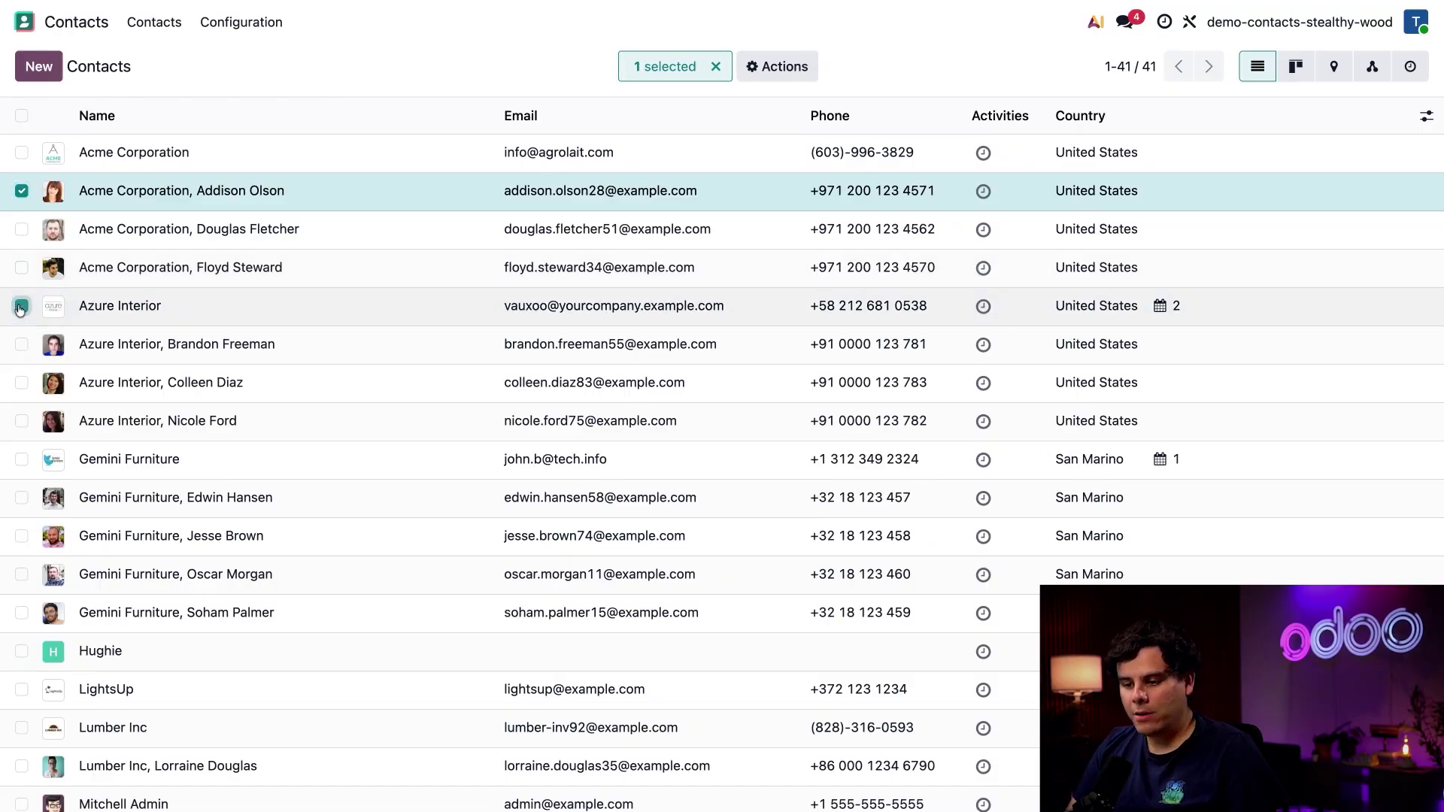
pyautogui.click(21, 191)
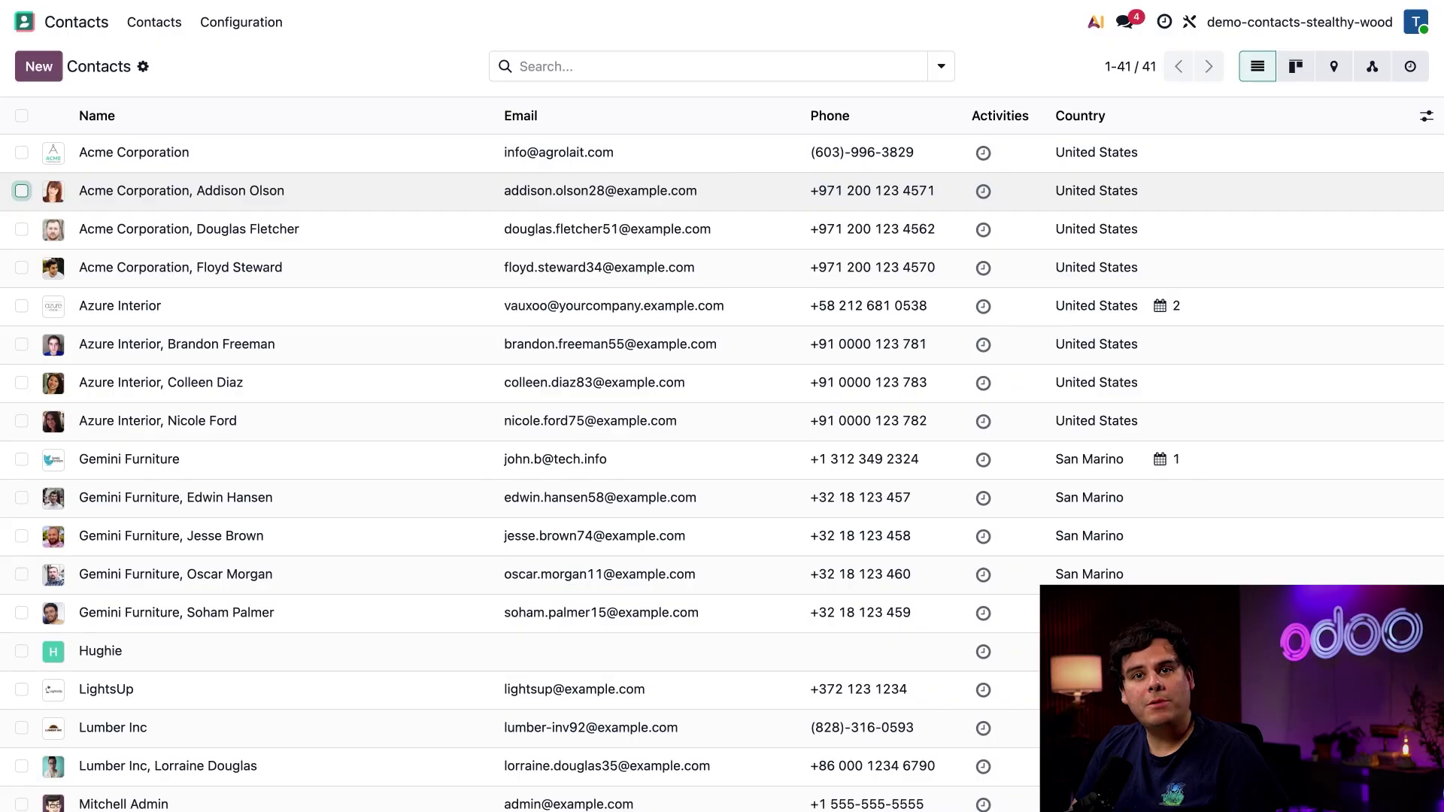
# - Select the duplicate first-name-only contact above LightsUp and the individual contact belonging to Stealthy Wood
pyautogui.scroll(-5, 87, 554)
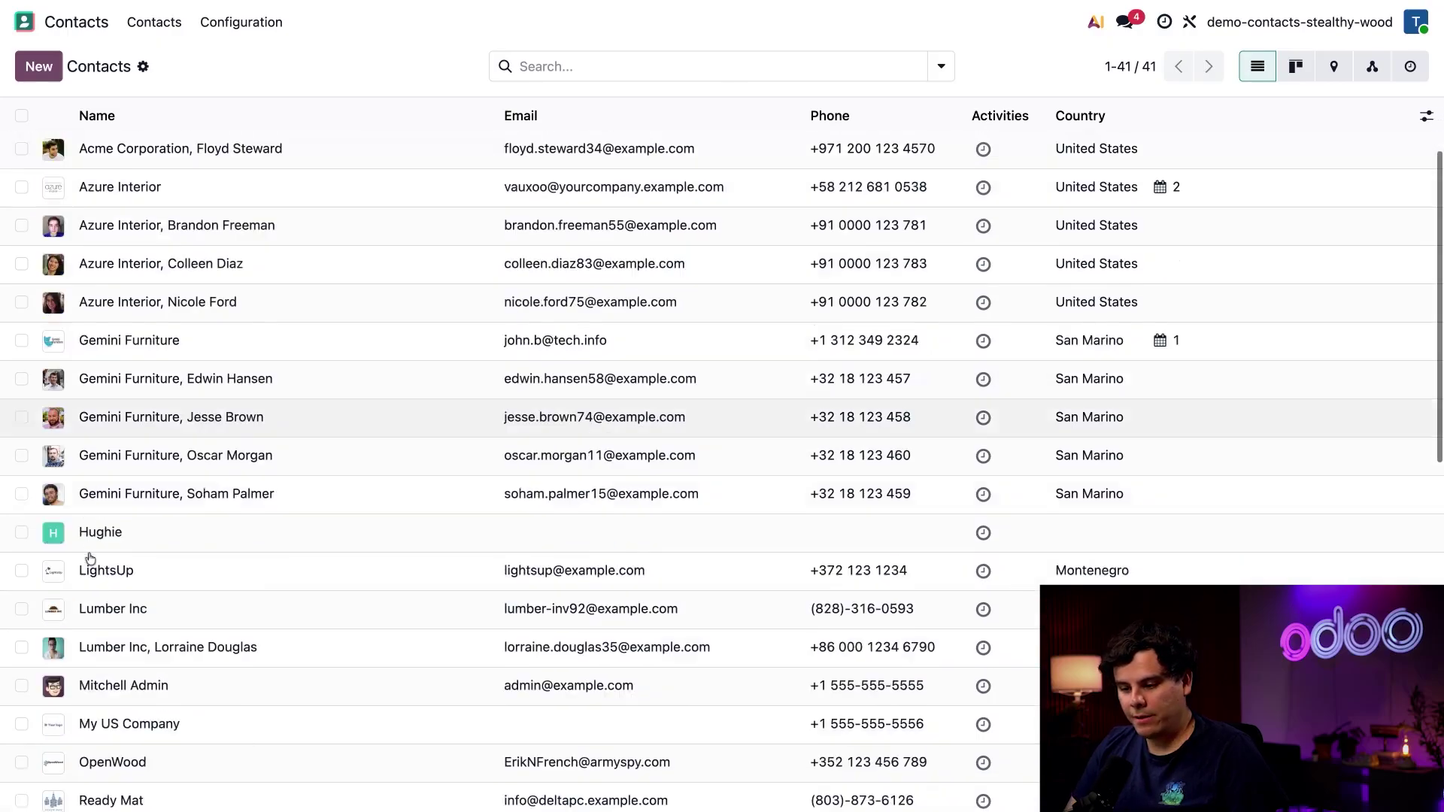
pyautogui.click(21, 321)
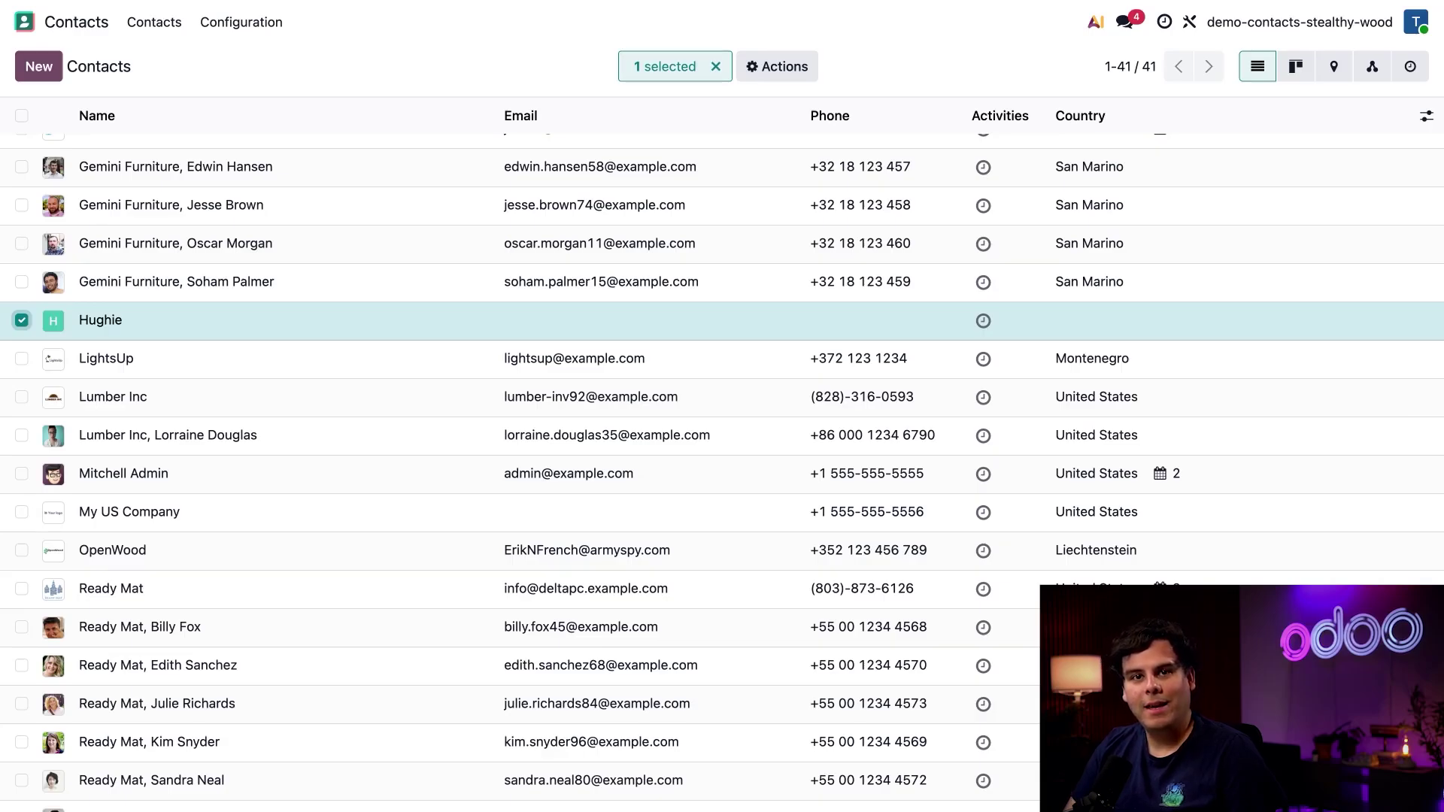
pyautogui.click(796, 72)
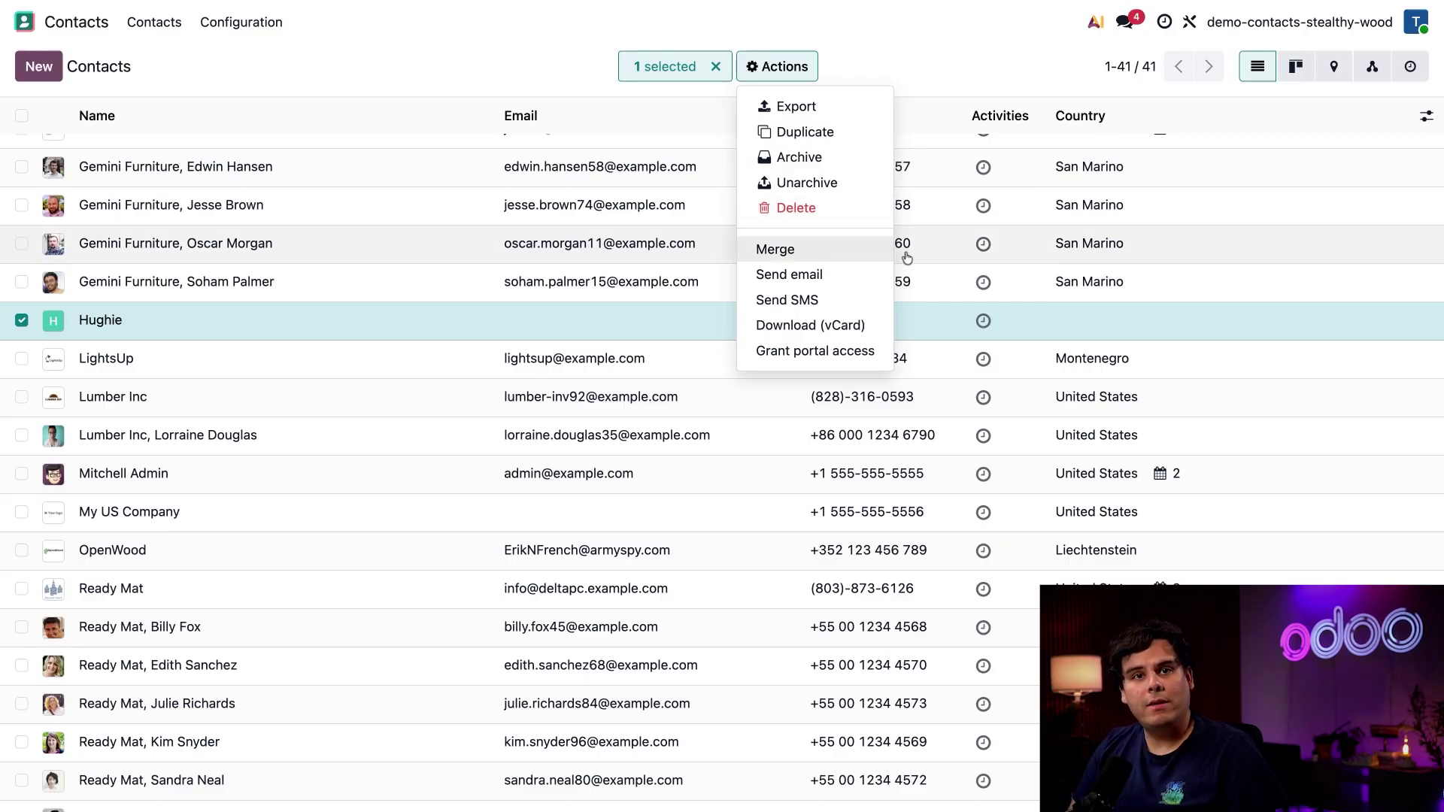
pyautogui.click(909, 81)
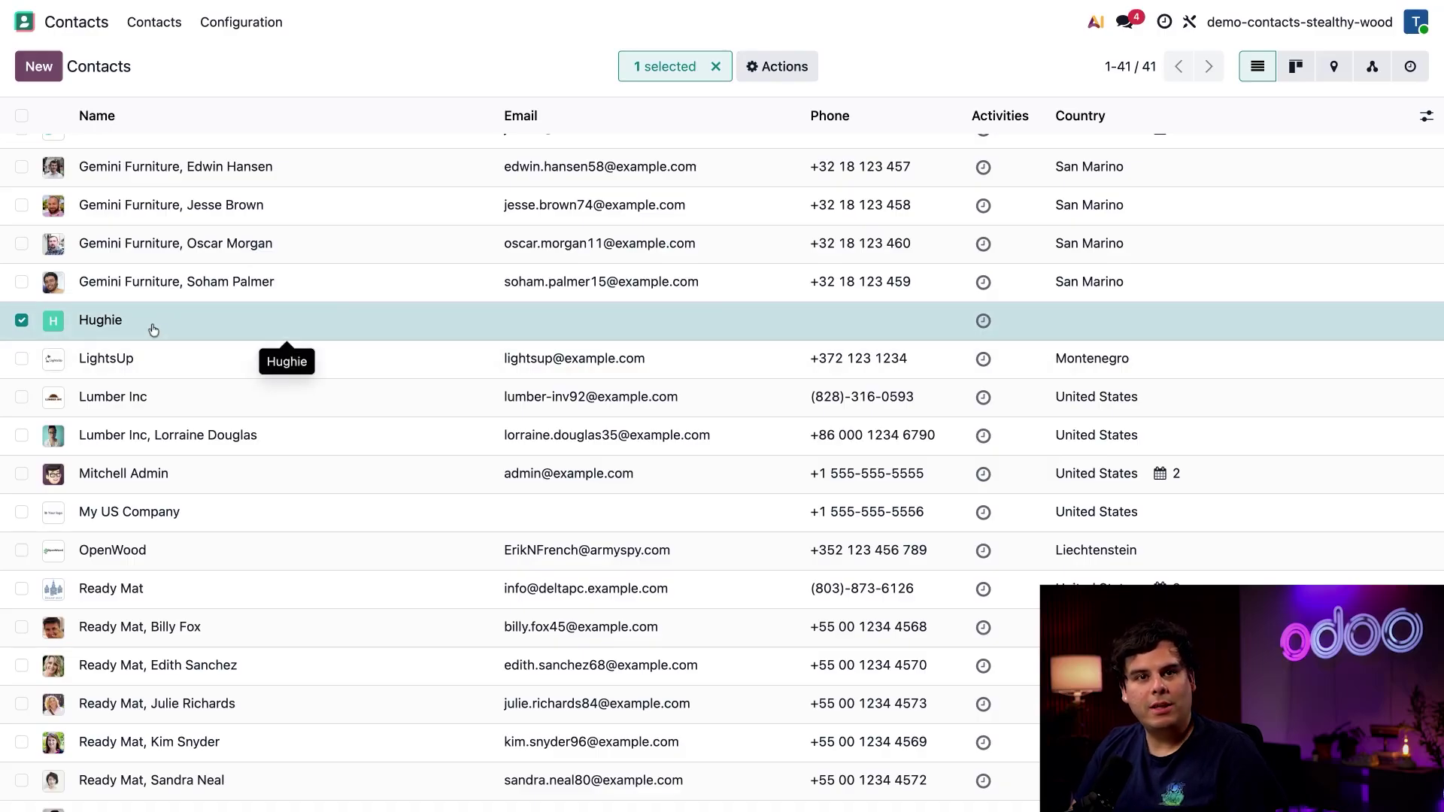
pyautogui.scroll(-7, 152, 329)
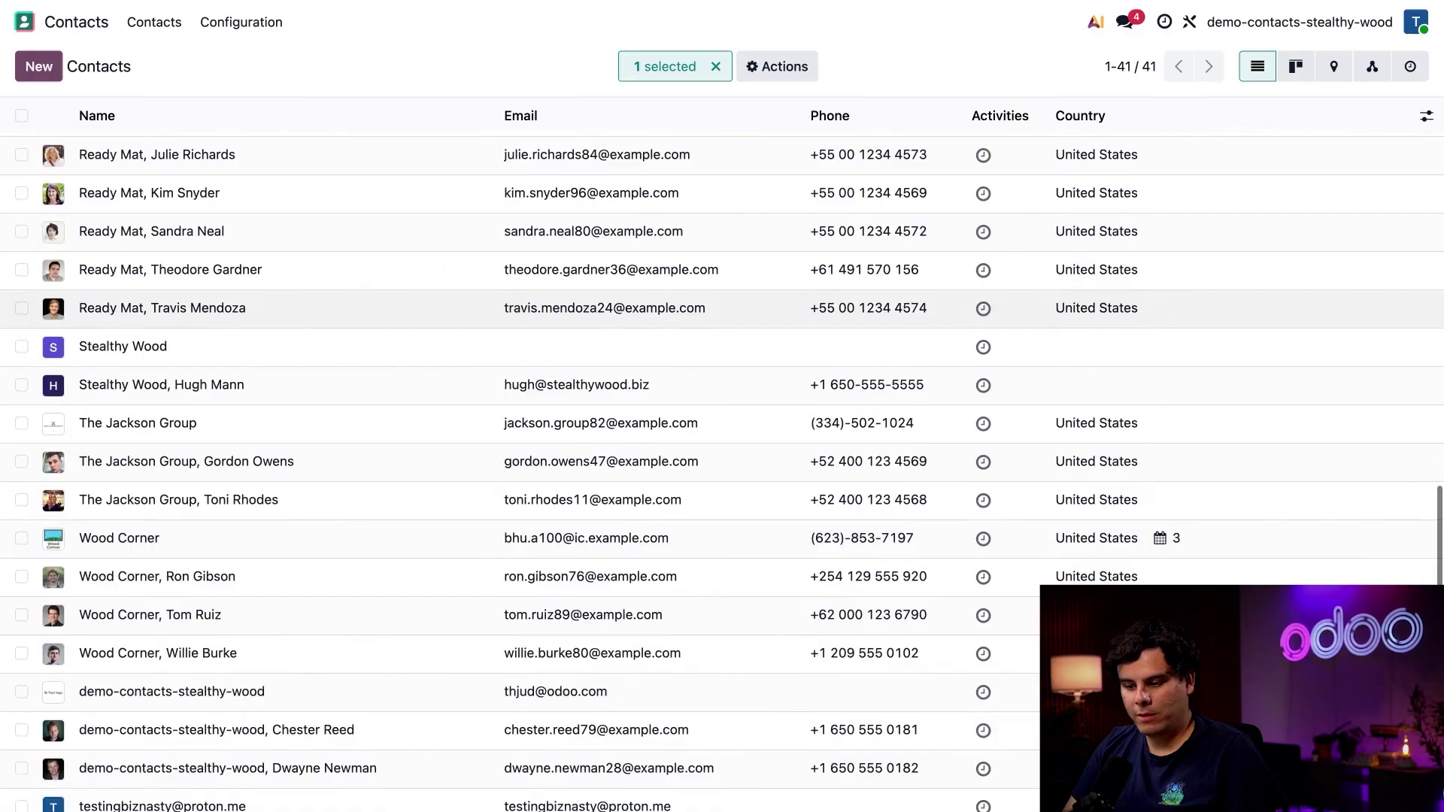
pyautogui.click(22, 385)
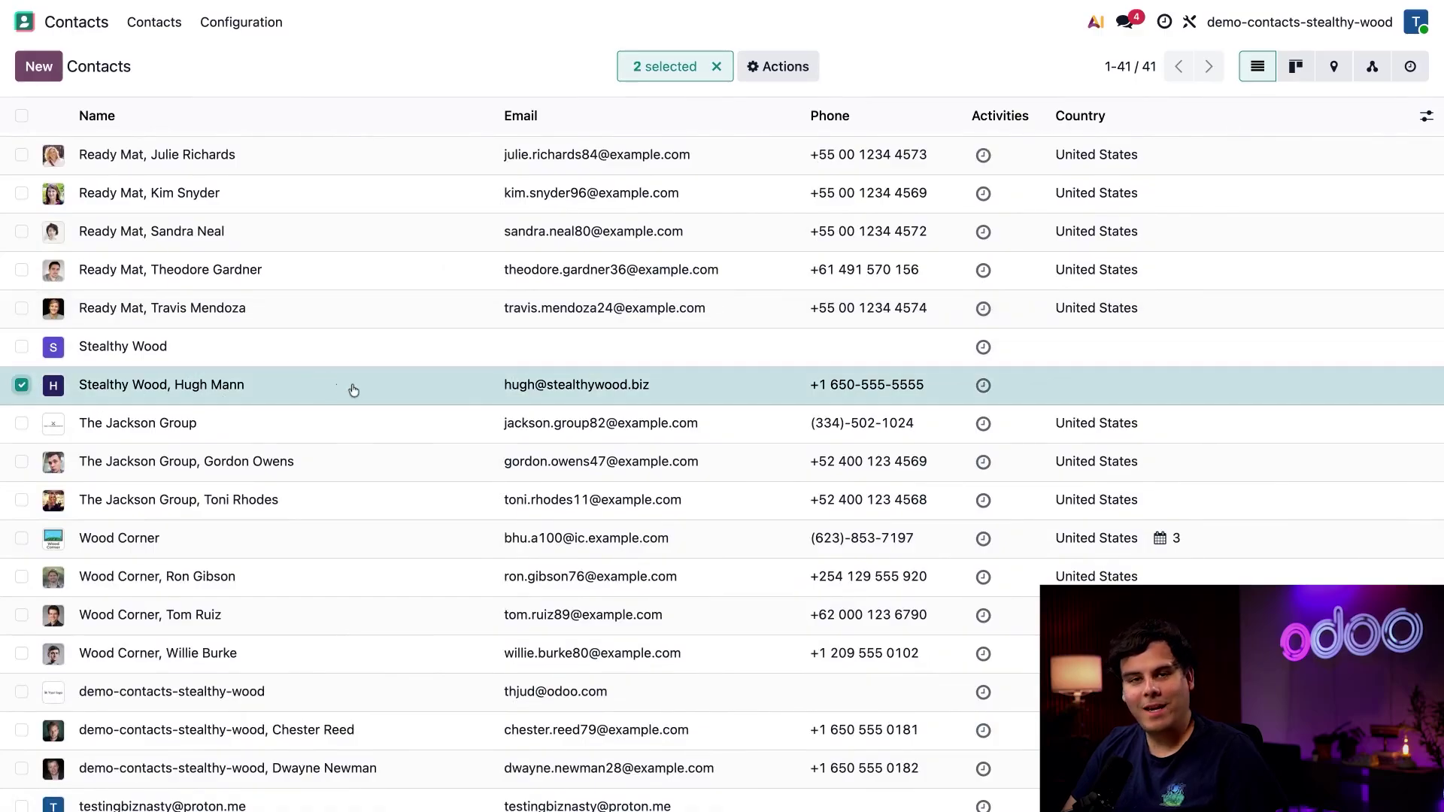
# - Merge the two selected contacts with the individual Stealthy Wood contact as the destination, without deduplicating any other contacts
pyautogui.click(807, 73)
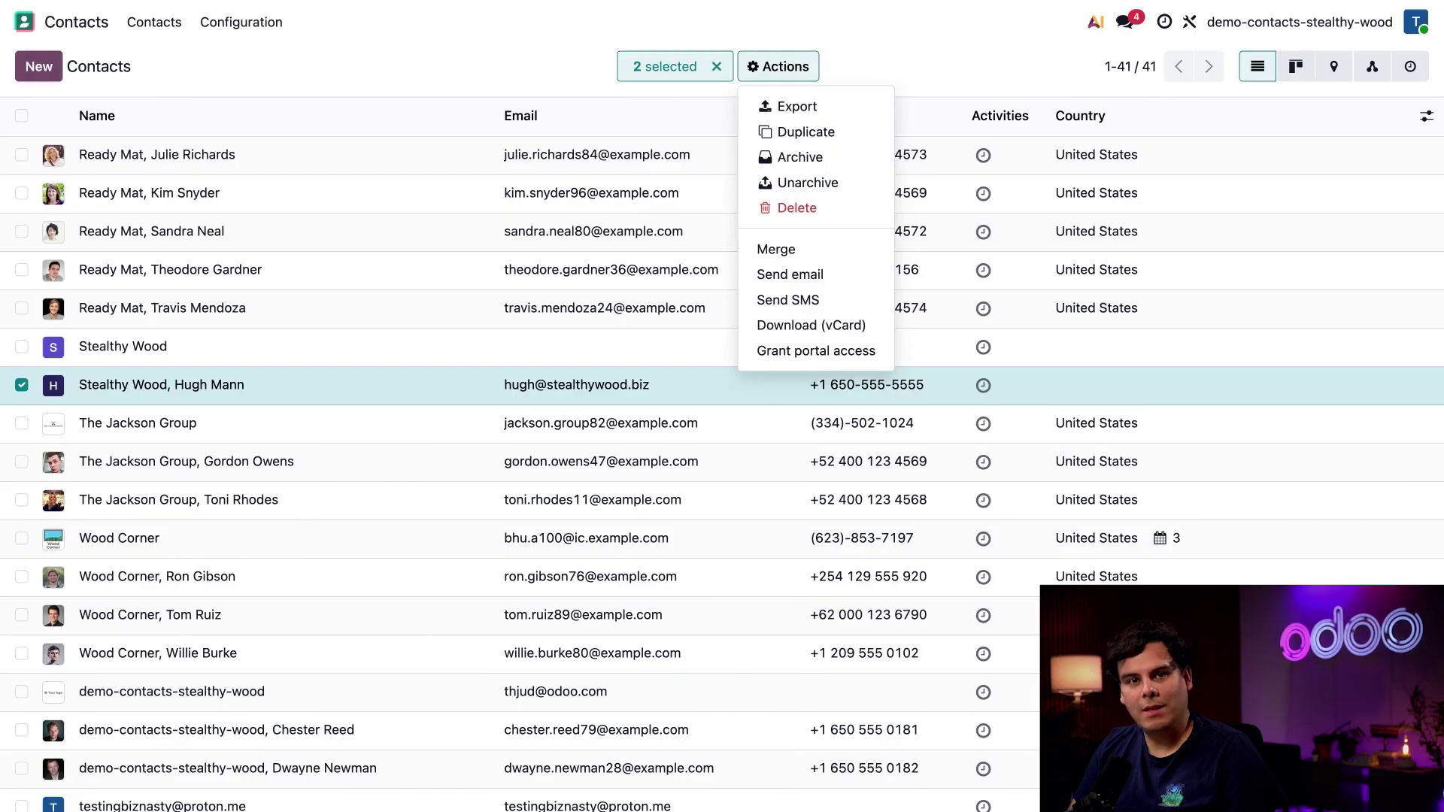
pyautogui.click(790, 247)
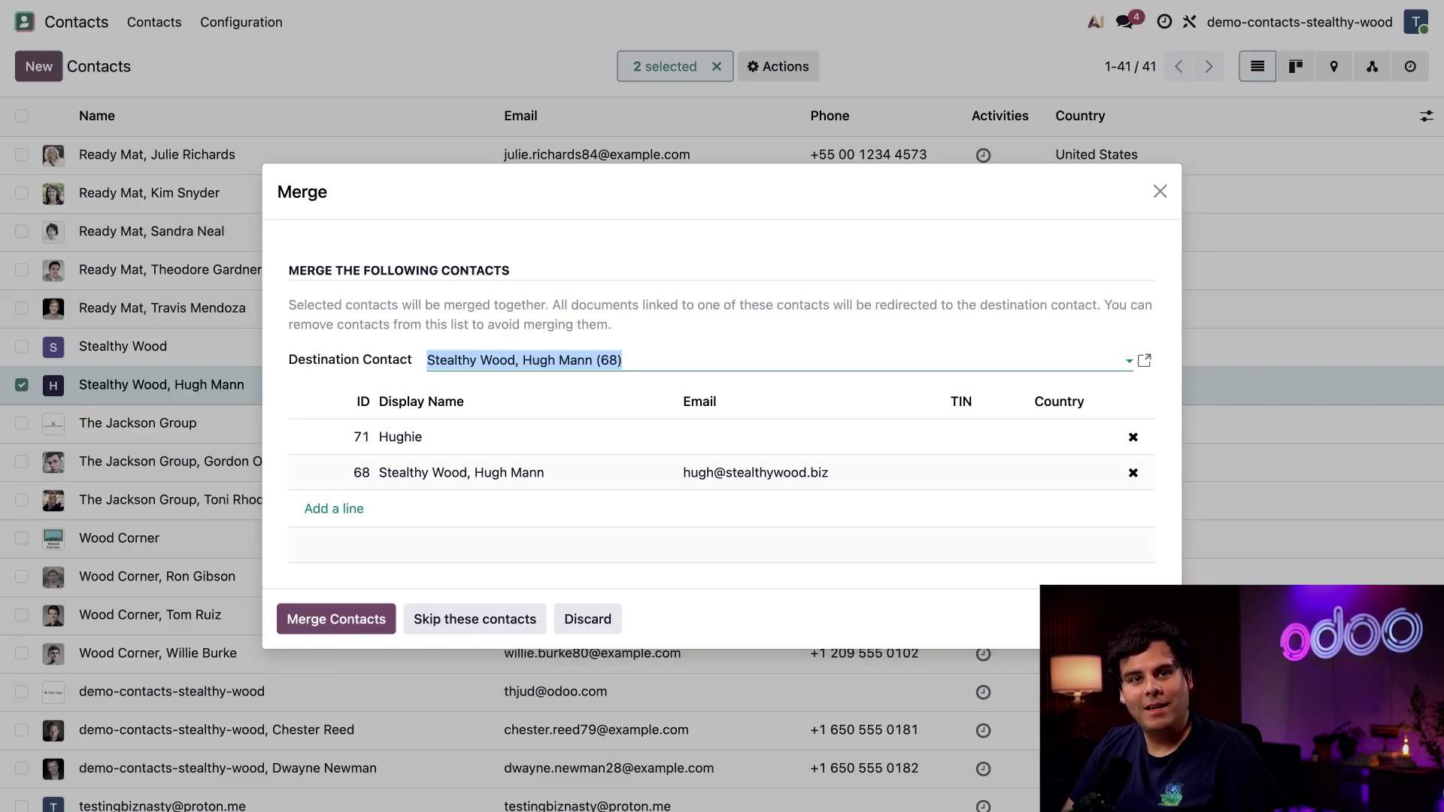
pyautogui.click(643, 361)
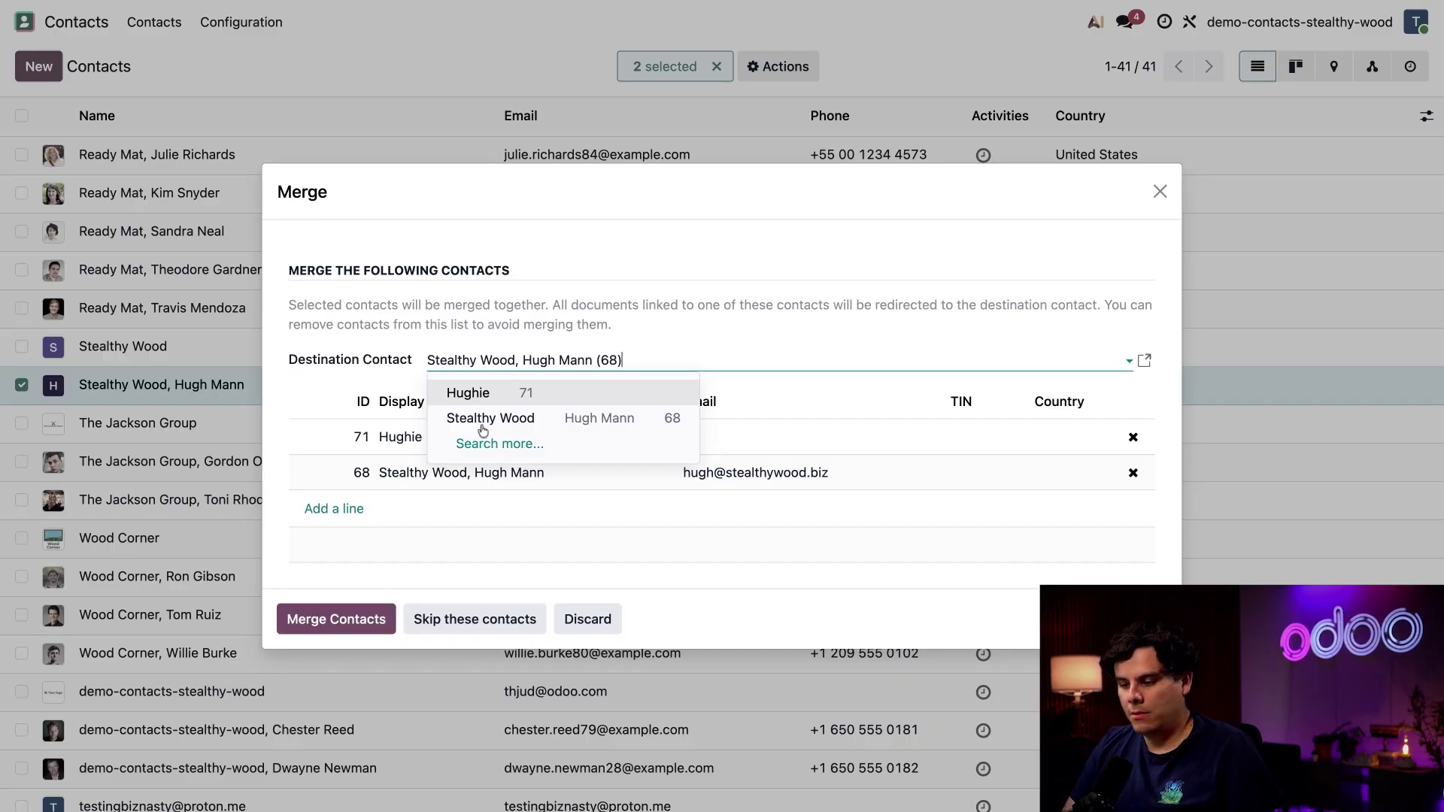
pyautogui.click(348, 596)
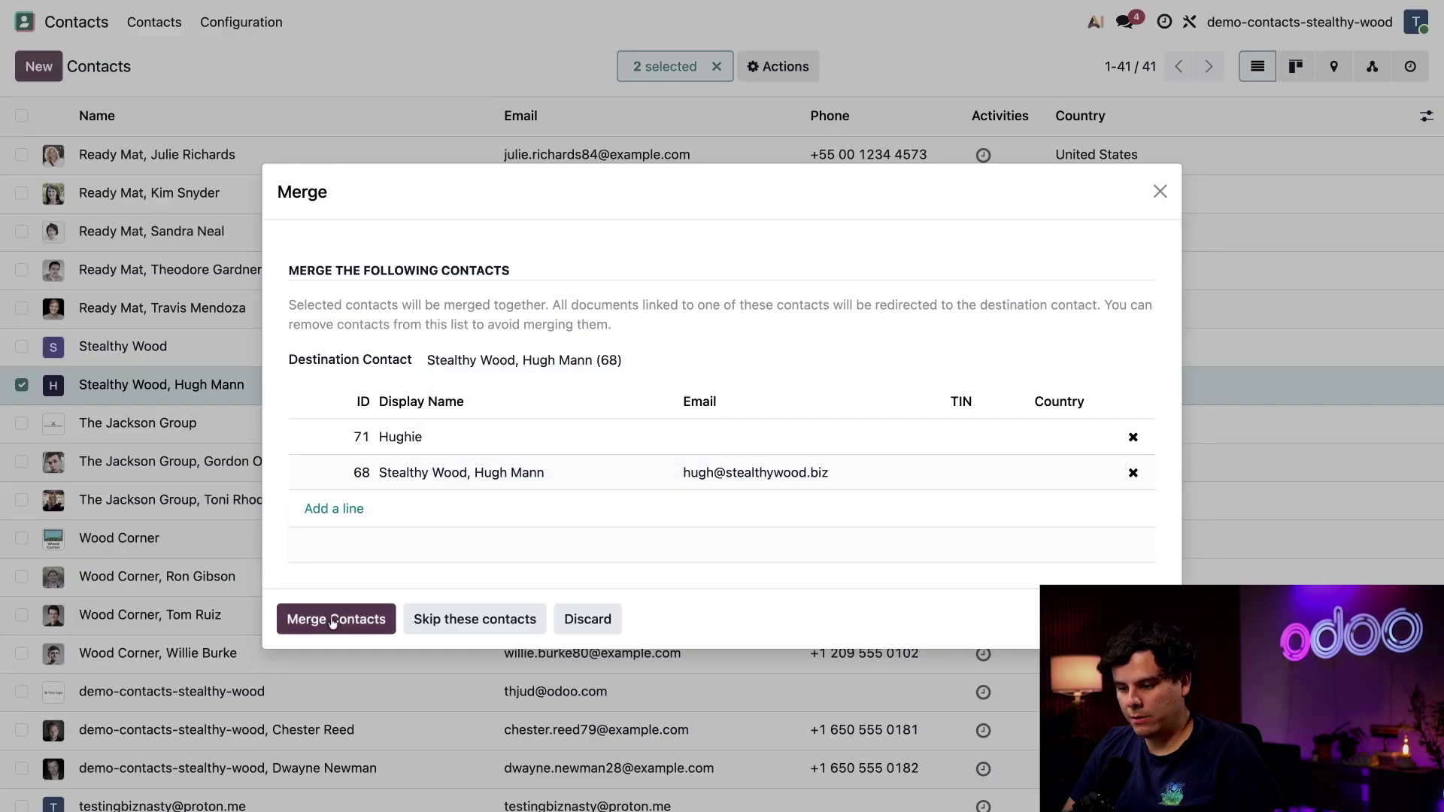
pyautogui.click(331, 619)
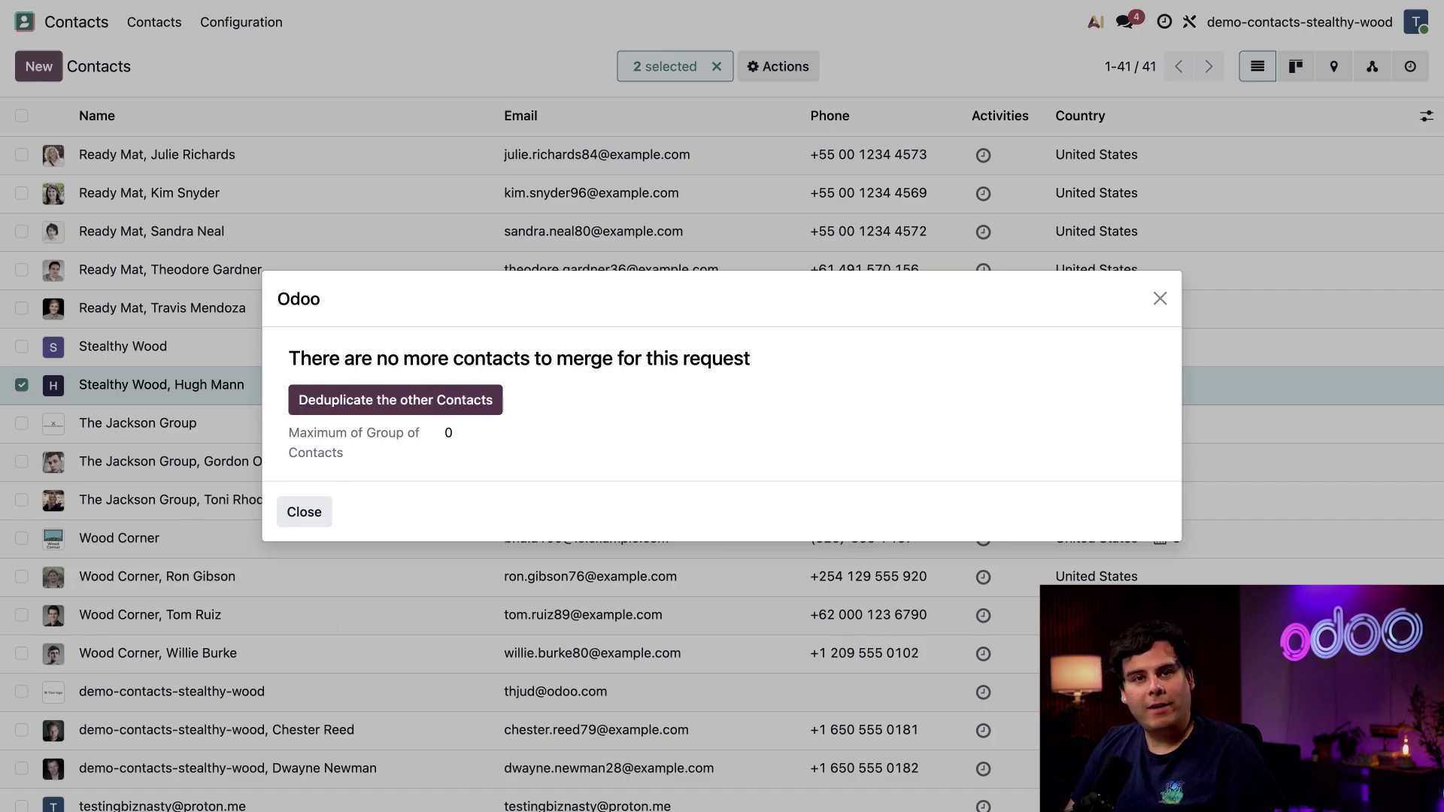
pyautogui.click(304, 511)
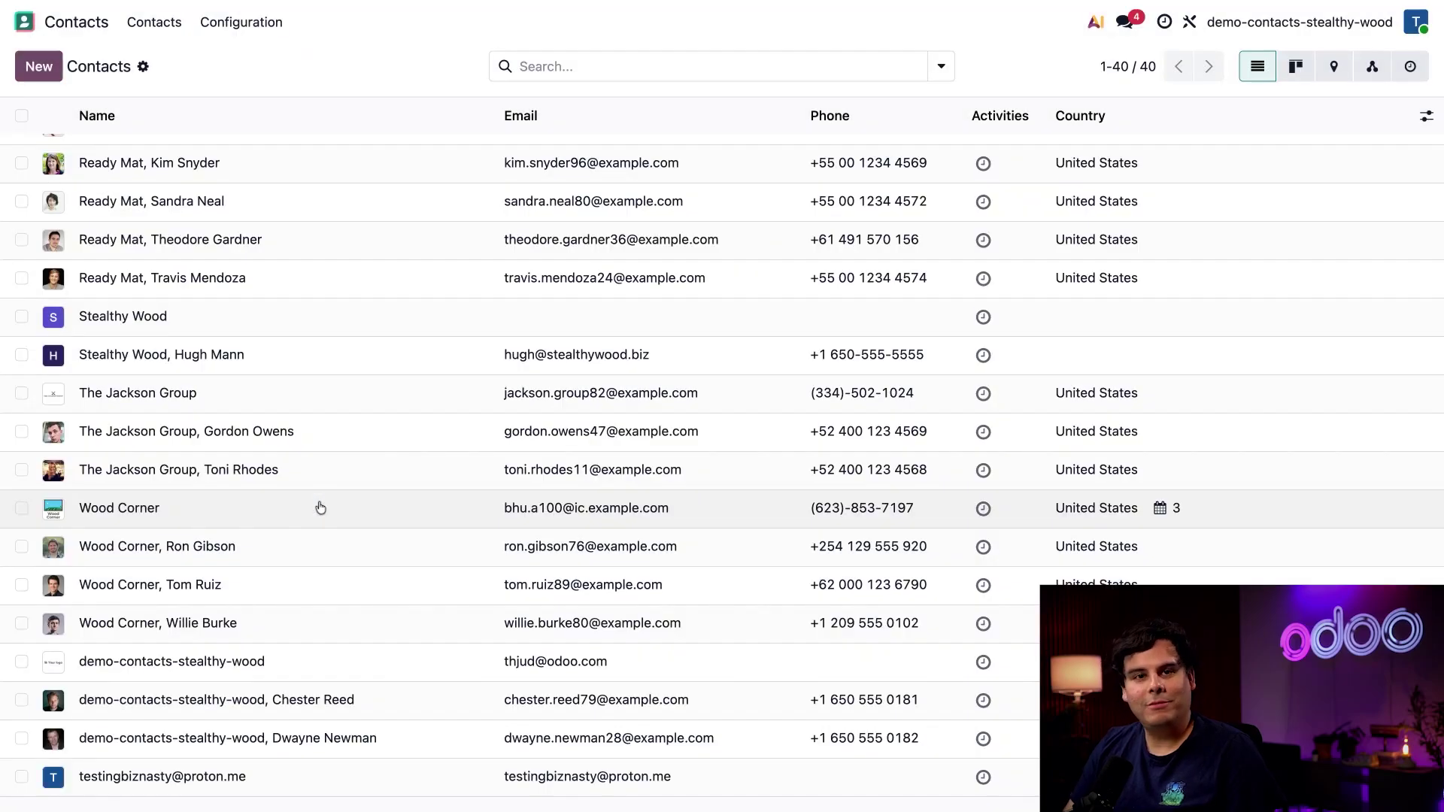